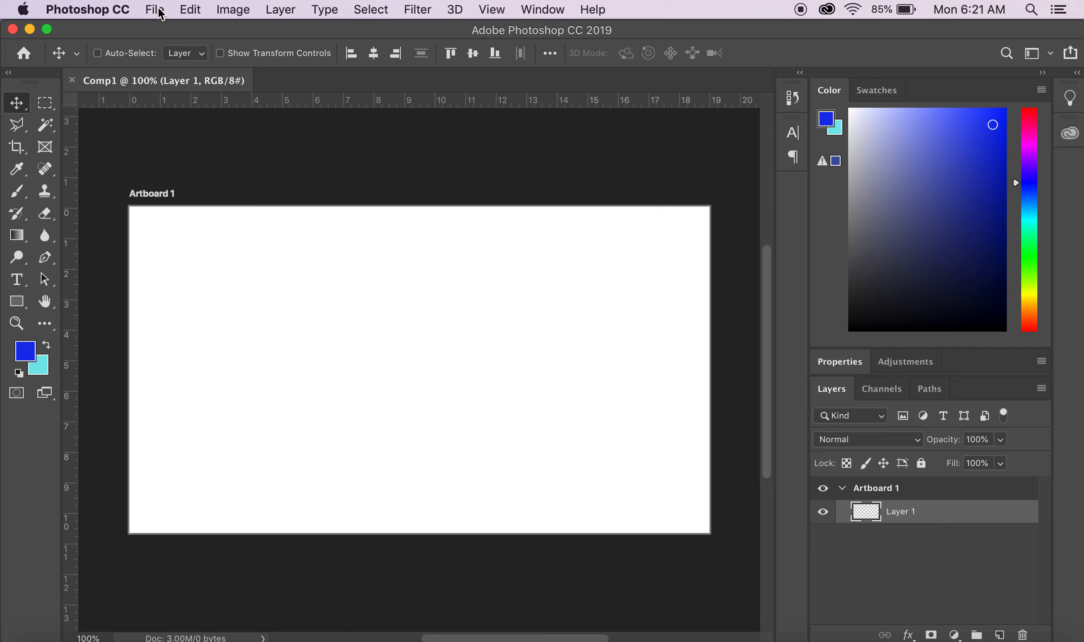
Open the space image ImageForArticle_4983(1).jpg from the GraphicDesign folder.
click(158, 11)
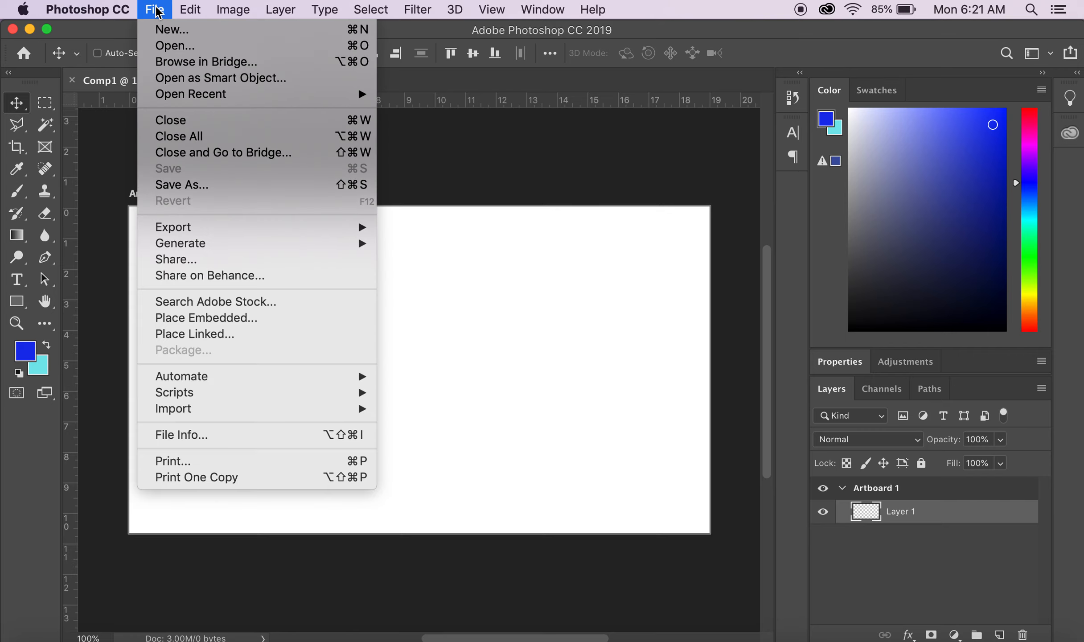
click(162, 45)
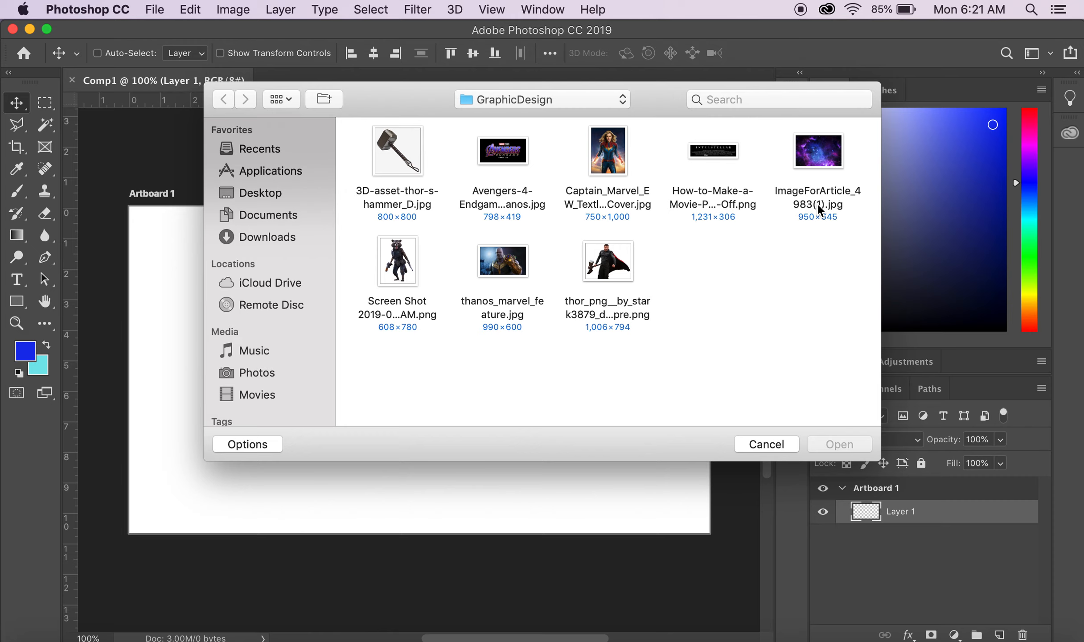
click(821, 170)
click(840, 444)
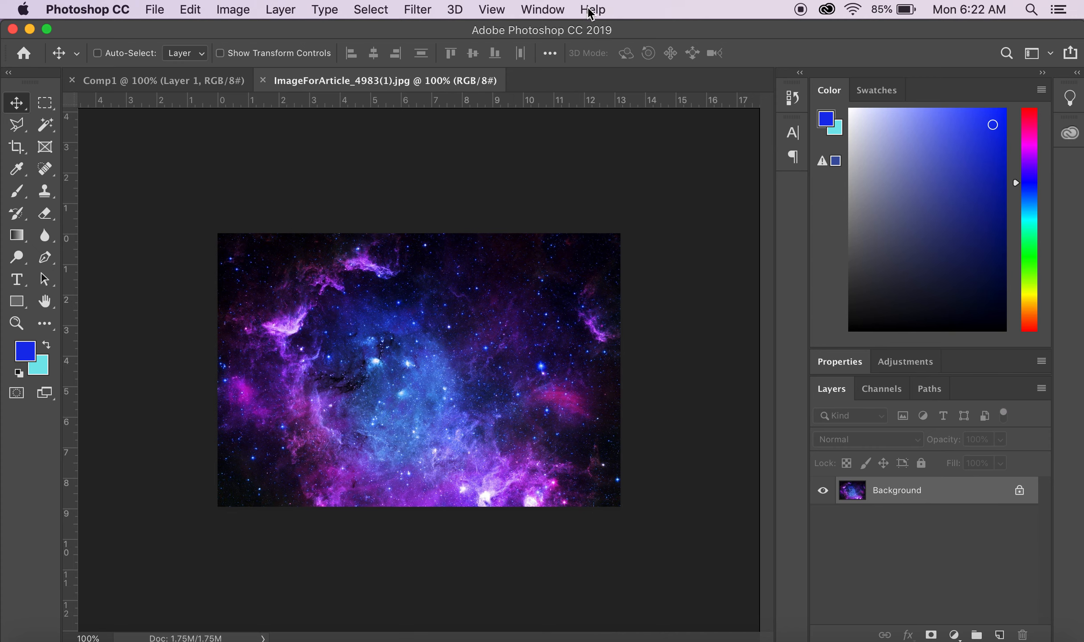
Convert the locked Background of the space image into a regular layer named "space".
click(544, 8)
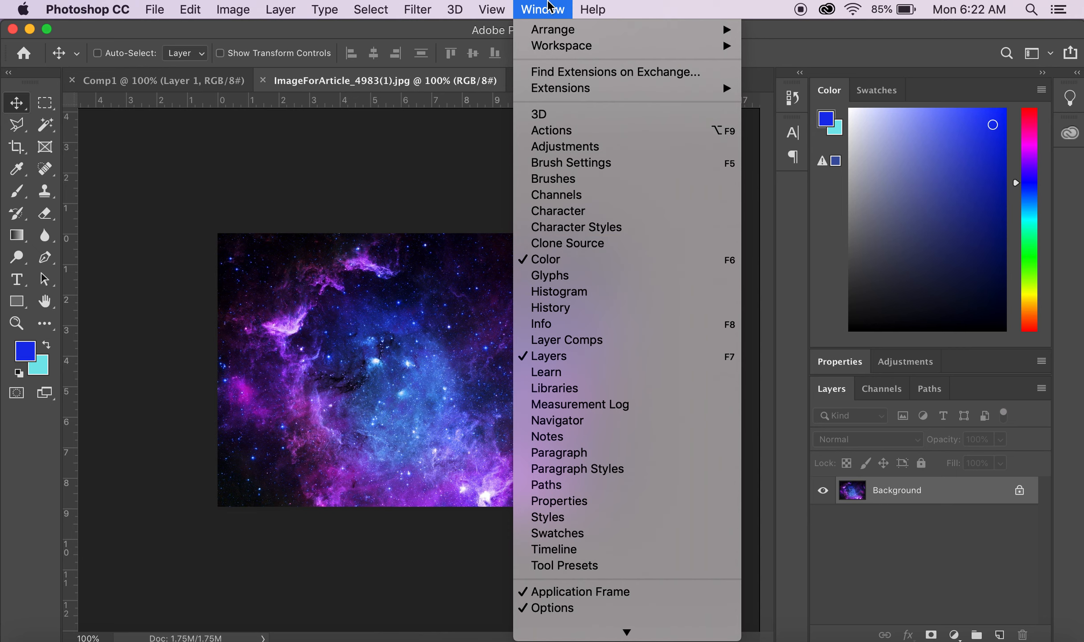
click(987, 596)
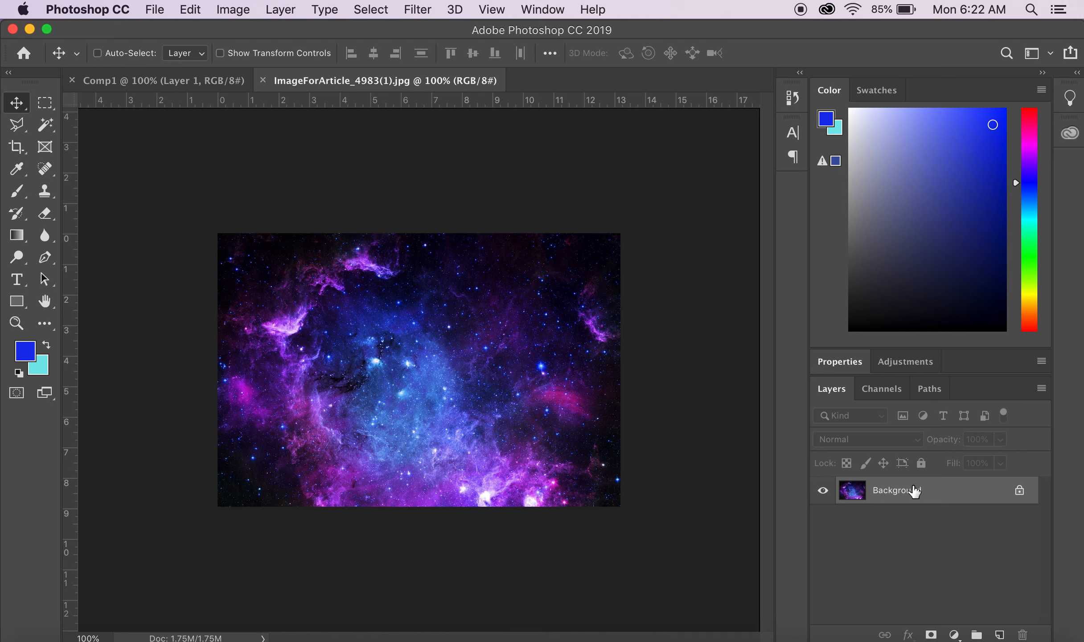
double_click(899, 488)
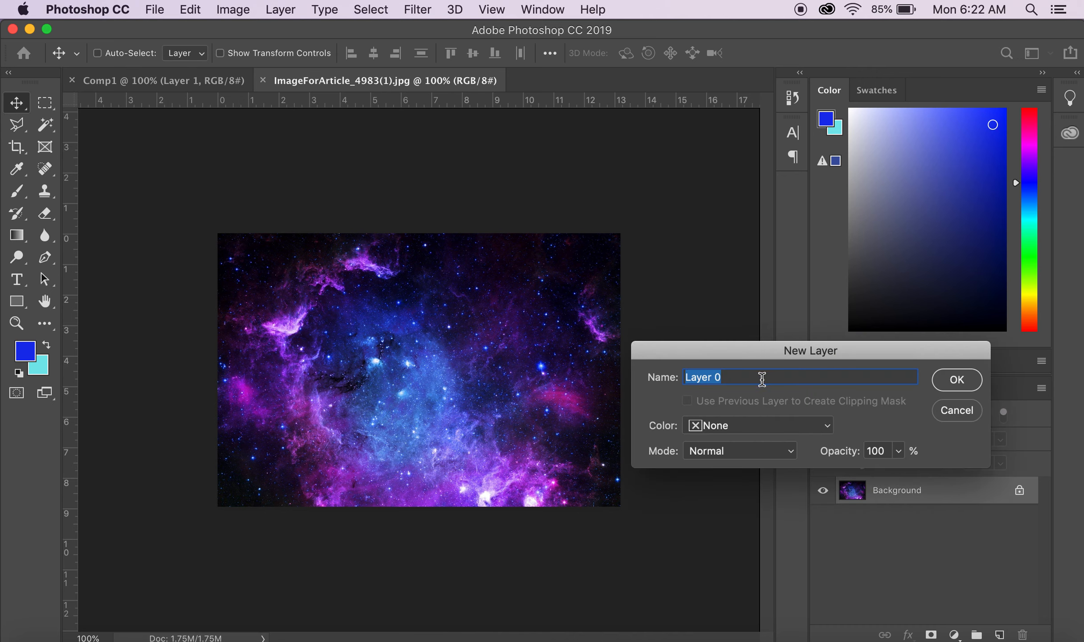
text(space)
key(Return)
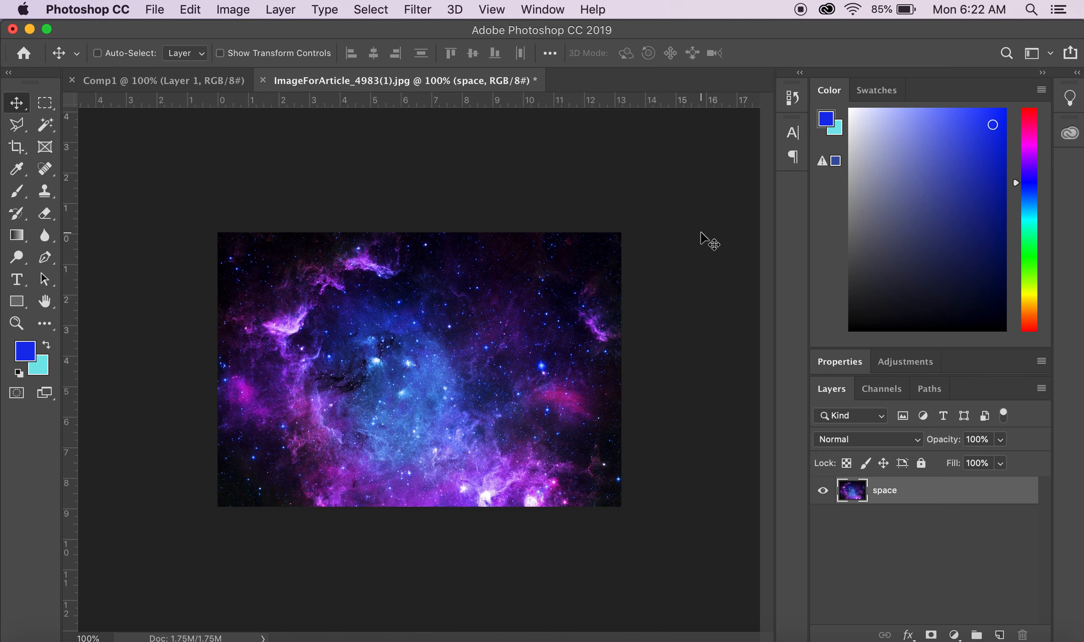
Float all documents in separate windows and move the space image window aside so the Comp1 canvas is exposed.
click(549, 8)
mouse_move(554, 35)
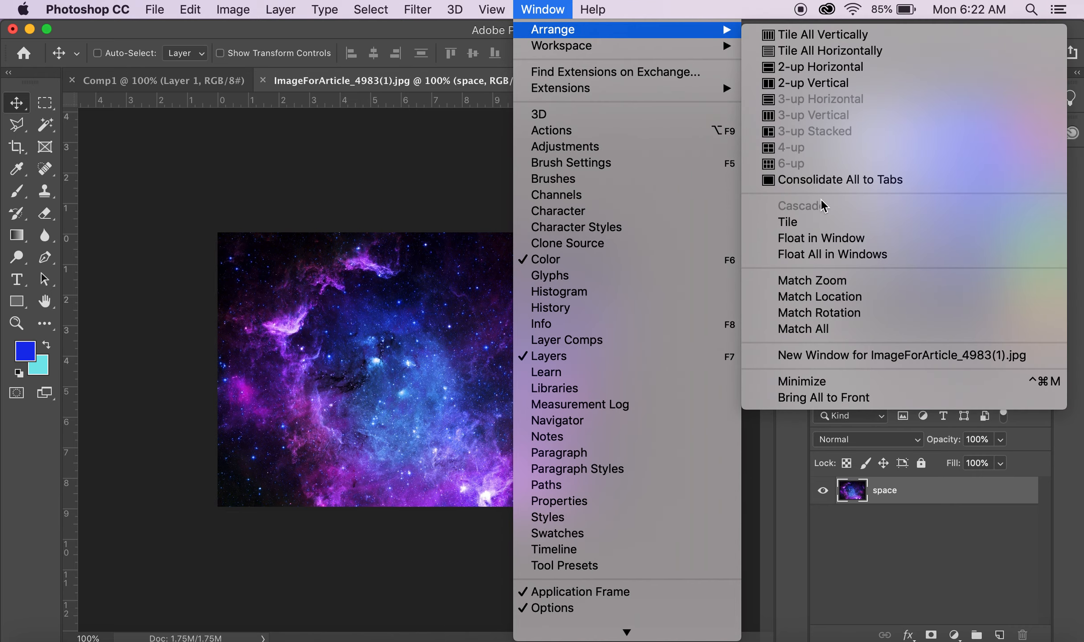
click(827, 263)
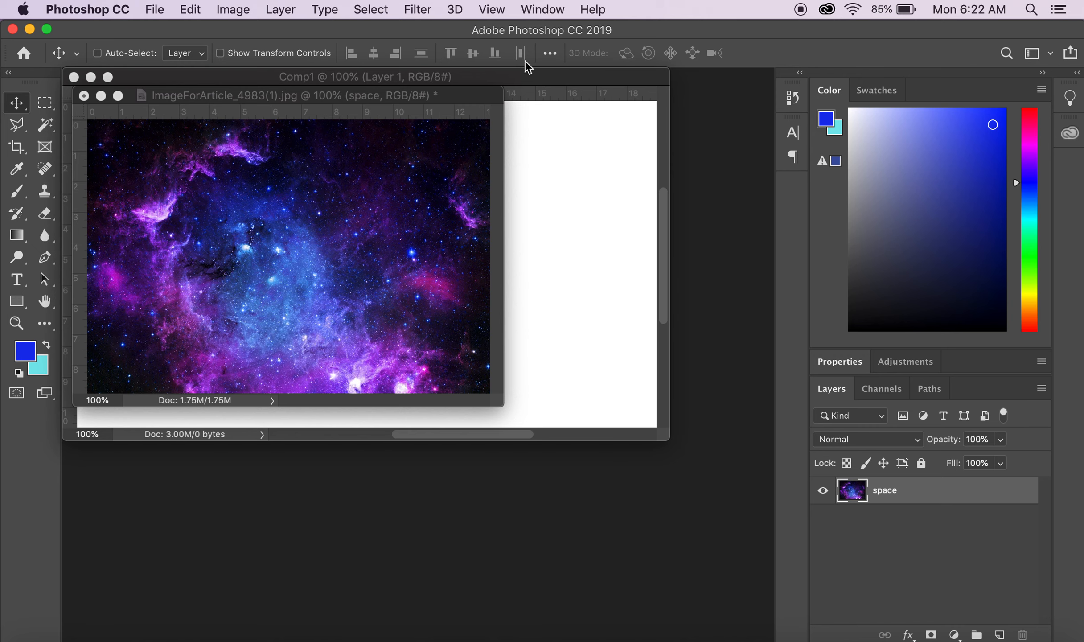
drag(350, 94, 631, 315)
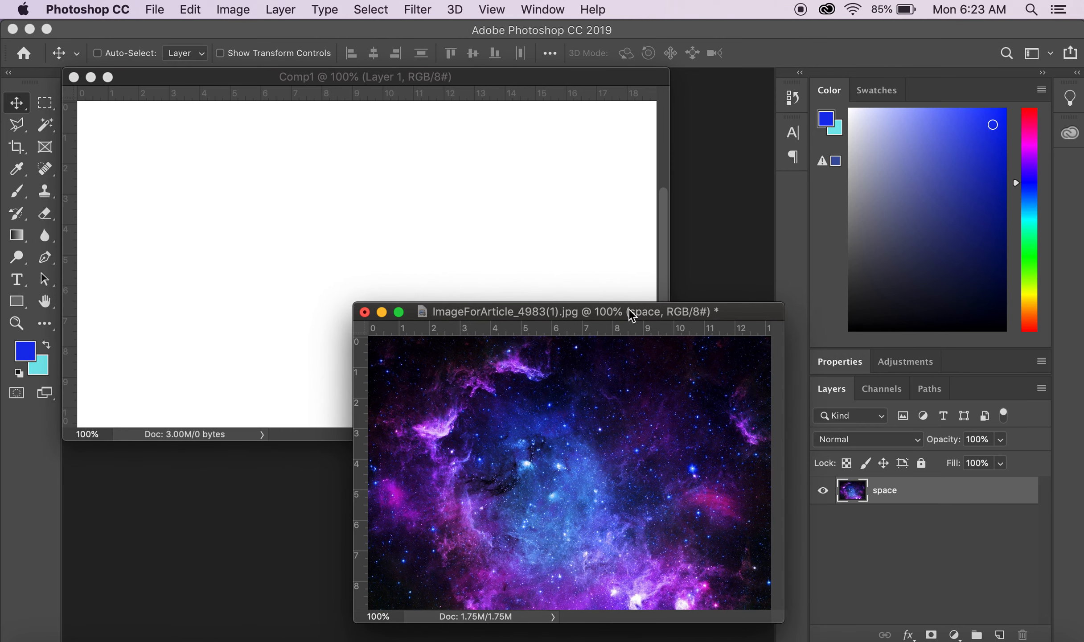
click(9, 73)
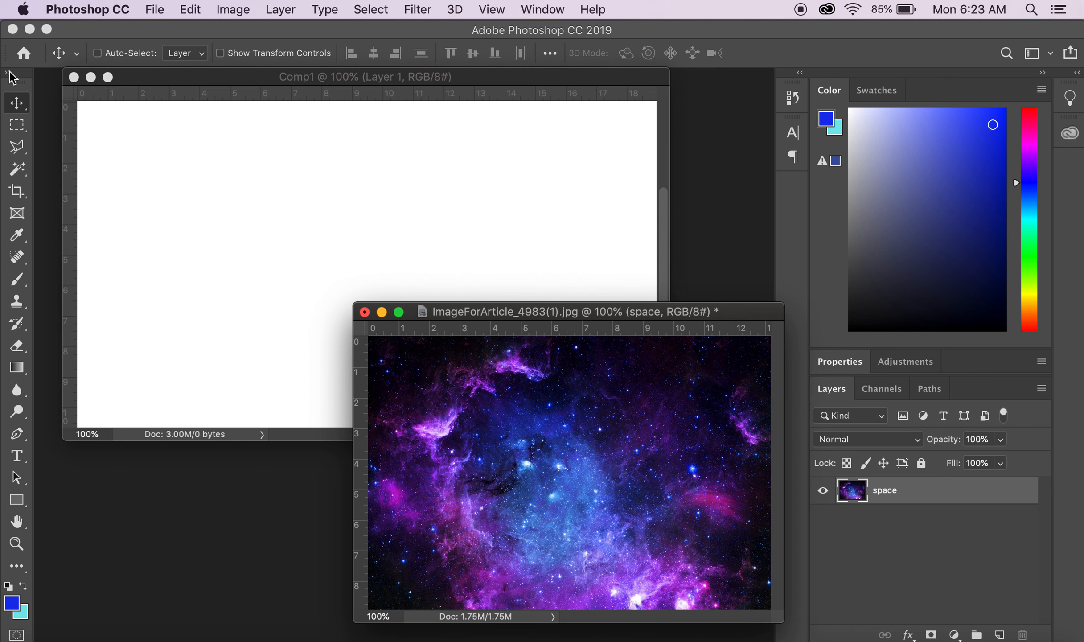
click(10, 73)
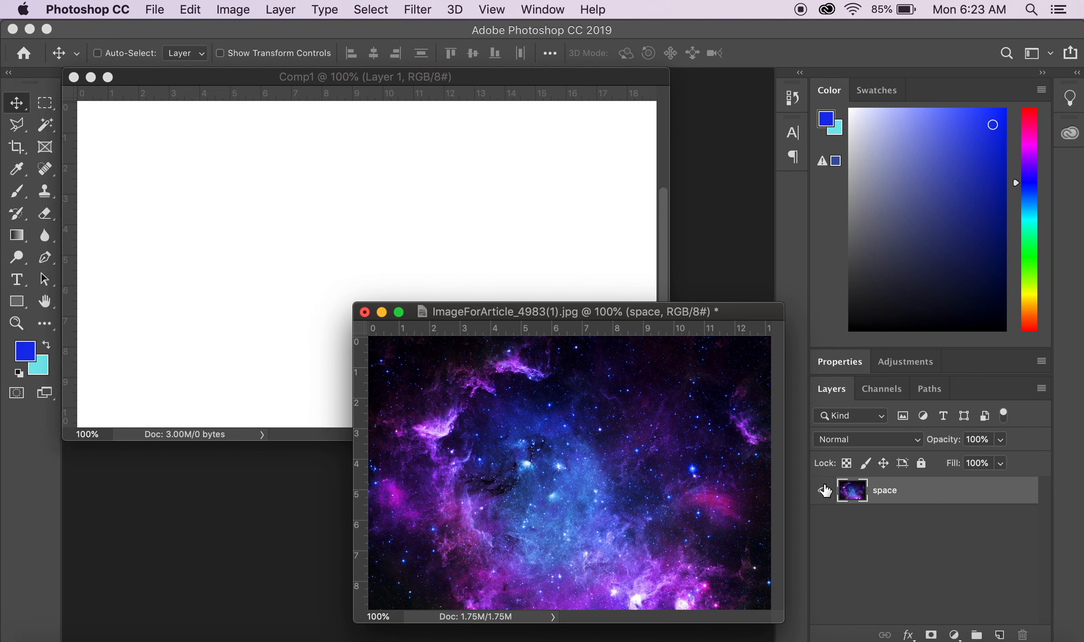
Copy the space layer into the Comp1 artboard and close the source image without saving its changes.
drag(851, 490, 346, 215)
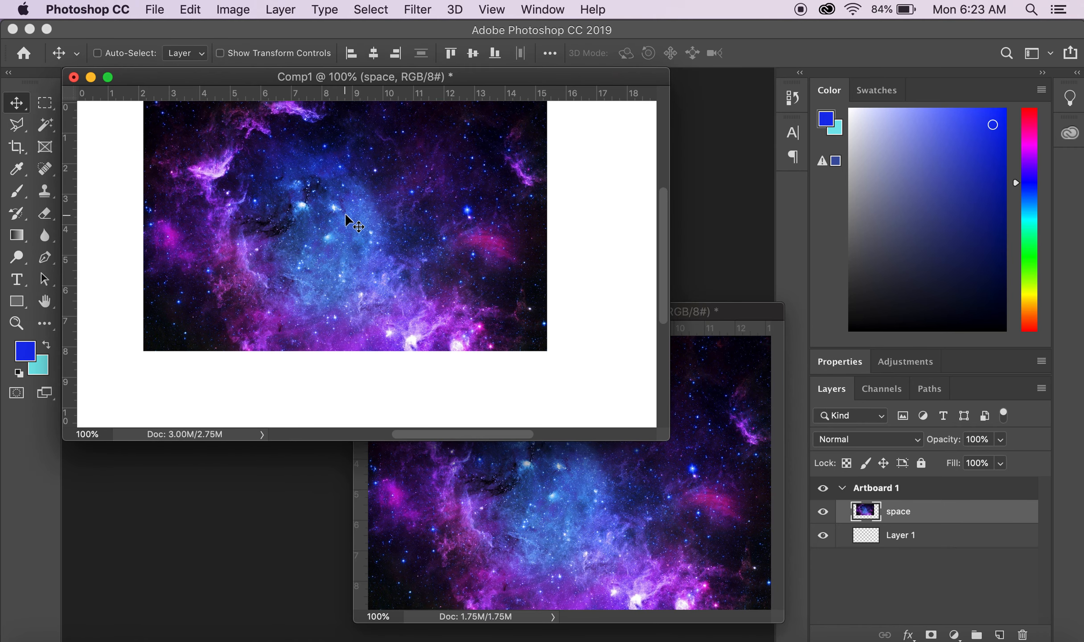
click(708, 508)
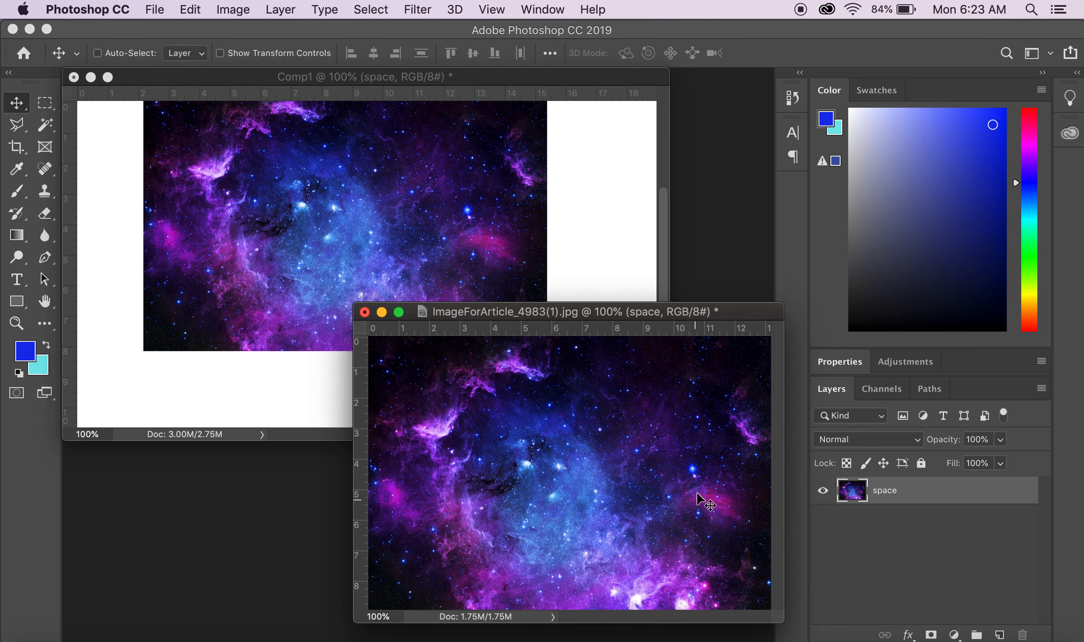
click(365, 312)
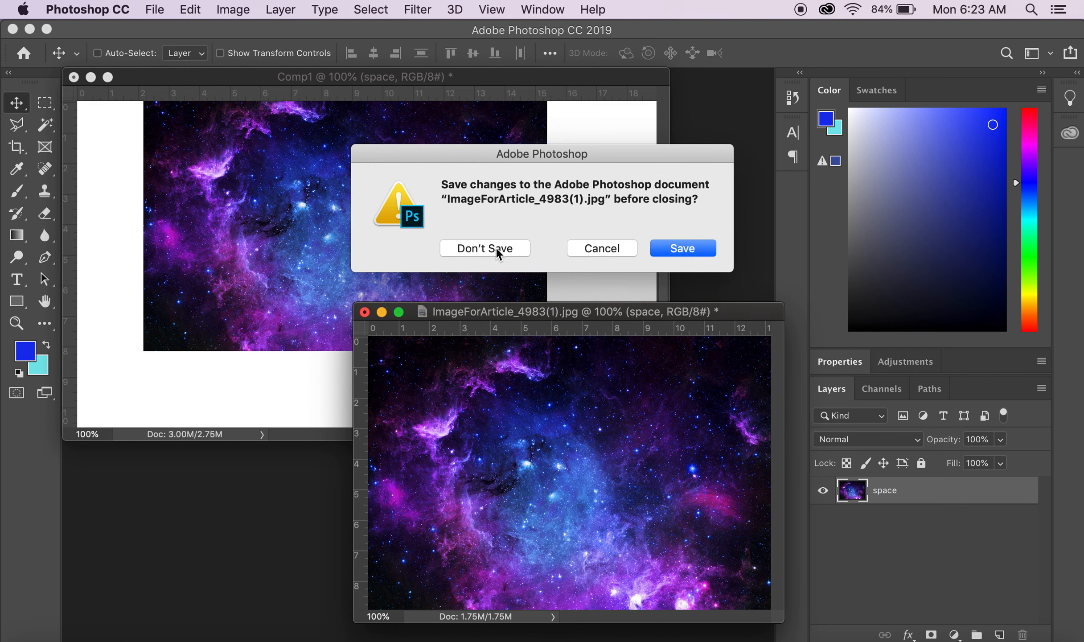
click(497, 249)
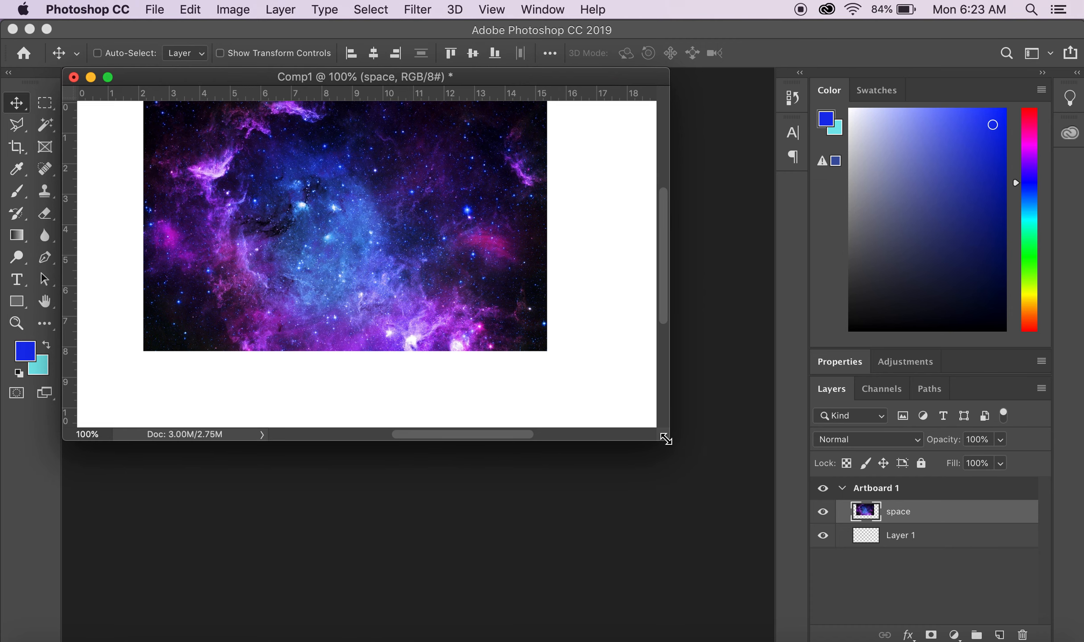
Enlarge the Comp1 window and zoom the document to fit, with the whole artboard in view.
drag(668, 439, 722, 541)
key(super)
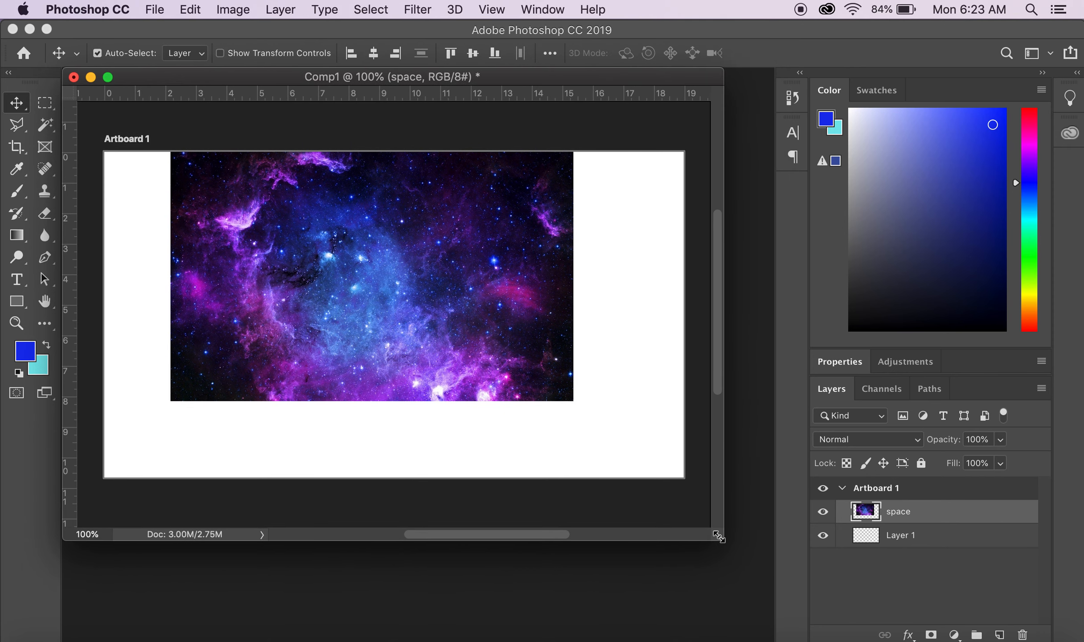
key(super+0)
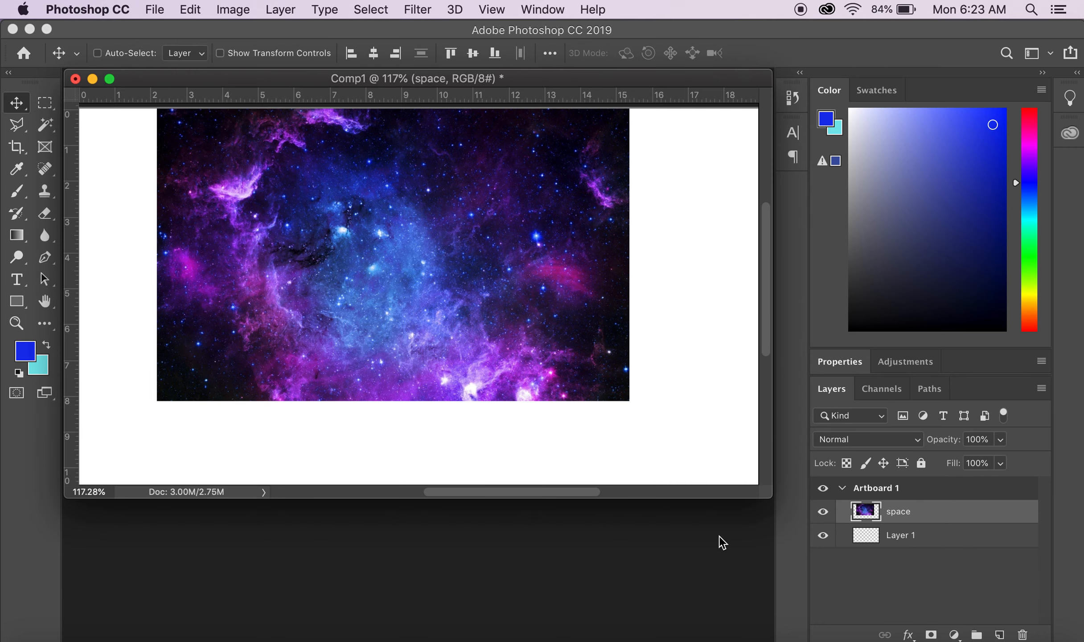
drag(770, 497, 775, 571)
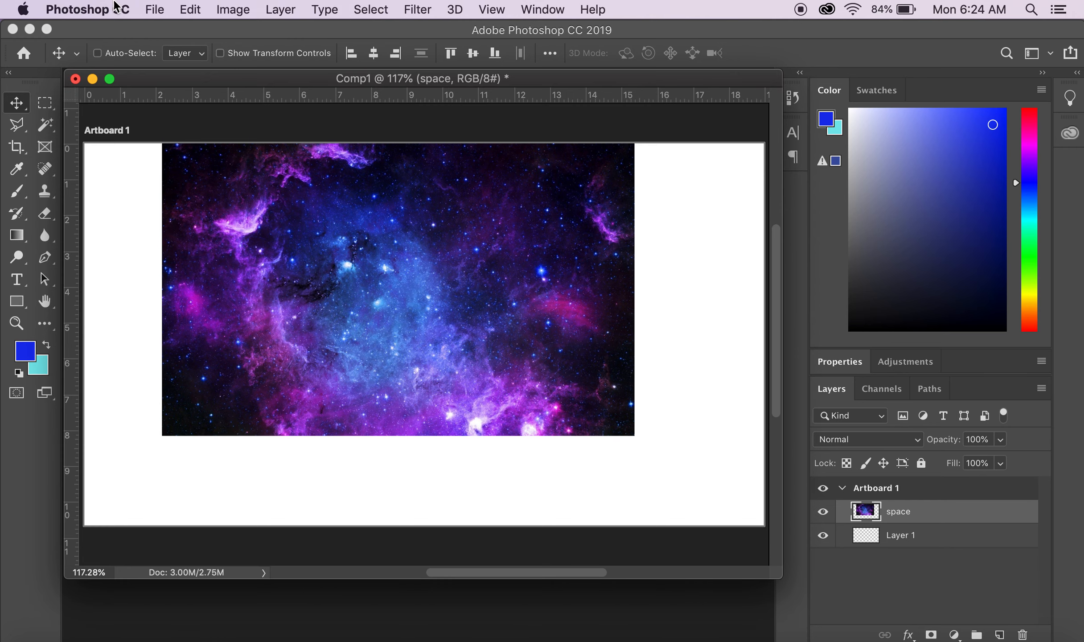
click(190, 11)
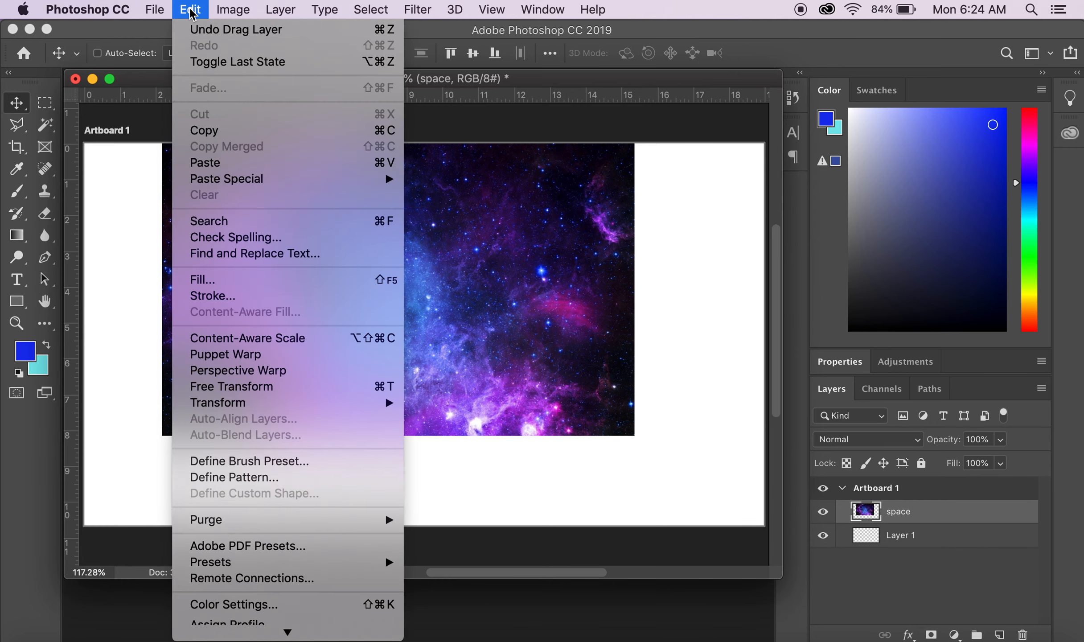
mouse_move(247, 404)
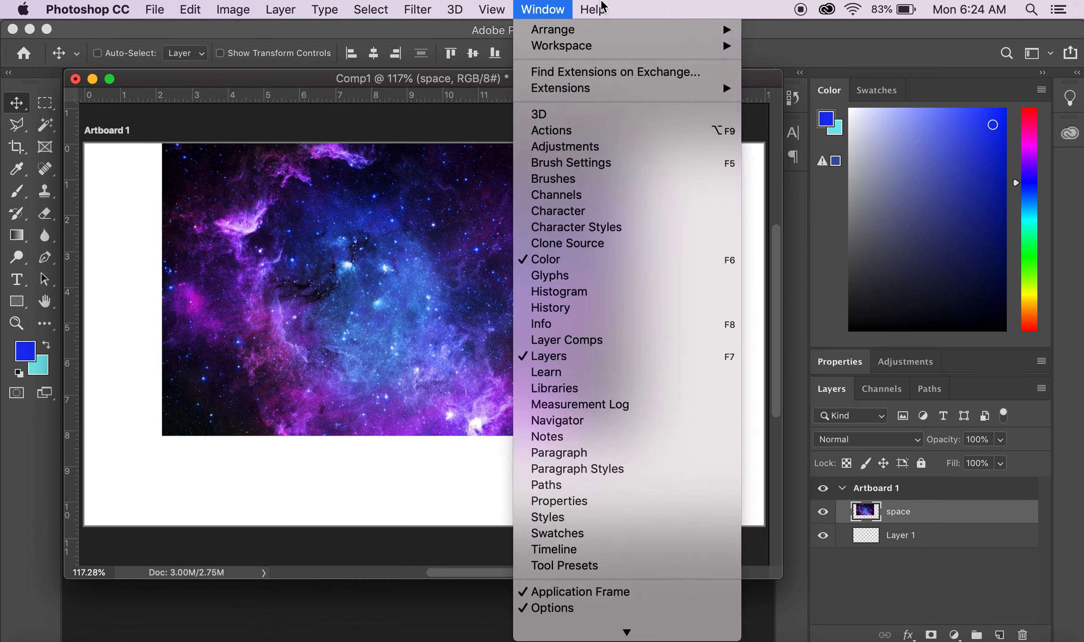
click(663, 8)
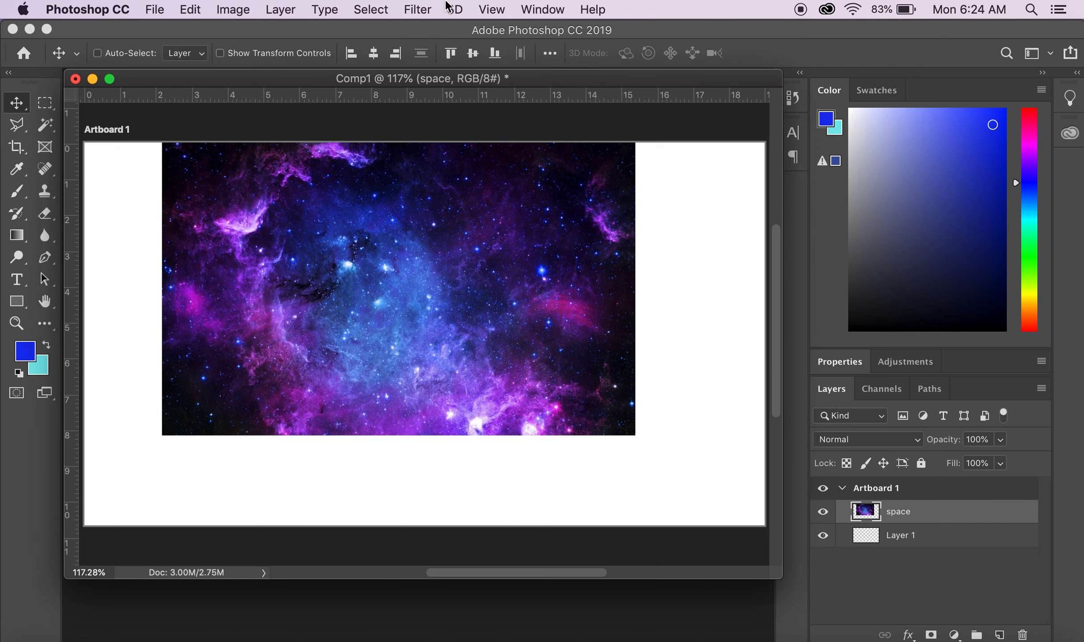
Scale the space layer with unlinked proportions to about 149.6% in width and height, covering the whole artboard, and widen the document window.
click(195, 12)
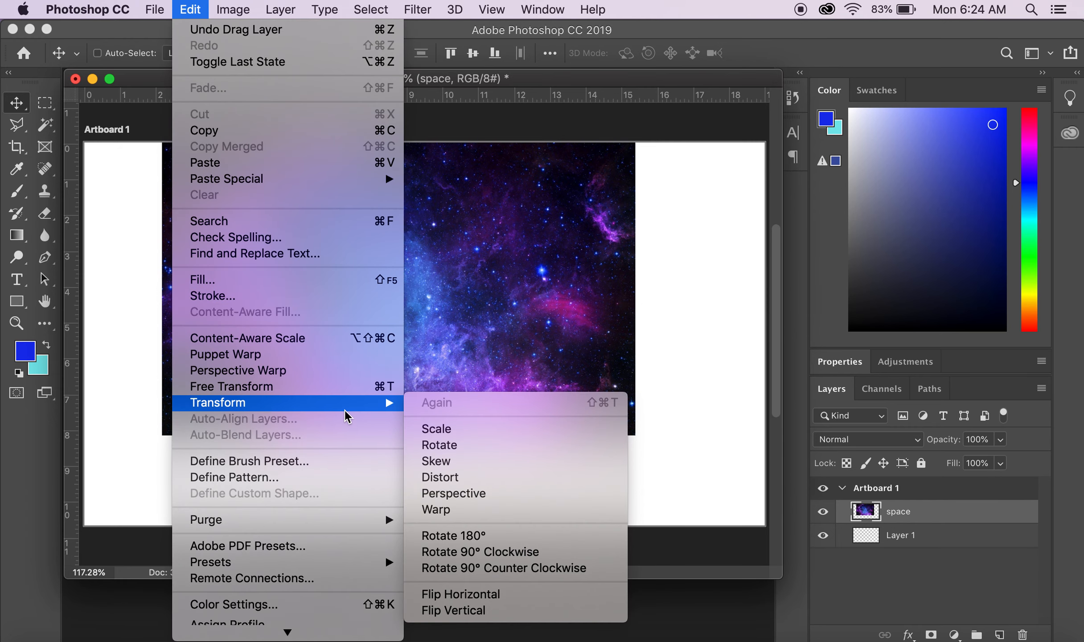
click(437, 429)
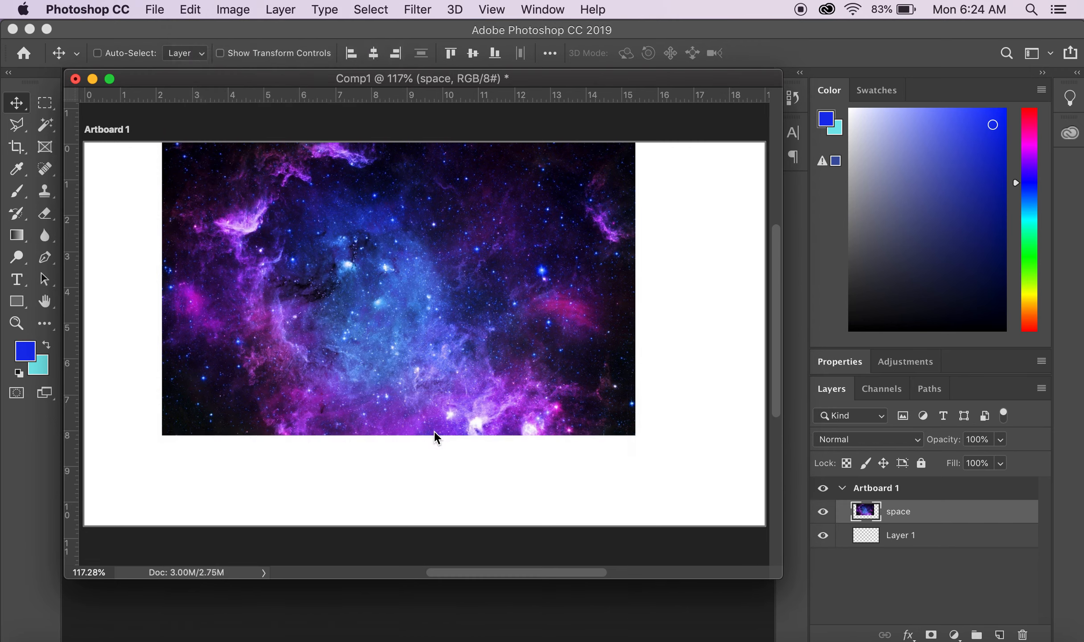
mouse_move(483, 284)
mouse_down()
mouse_move(486, 339)
mouse_move(485, 304)
mouse_up()
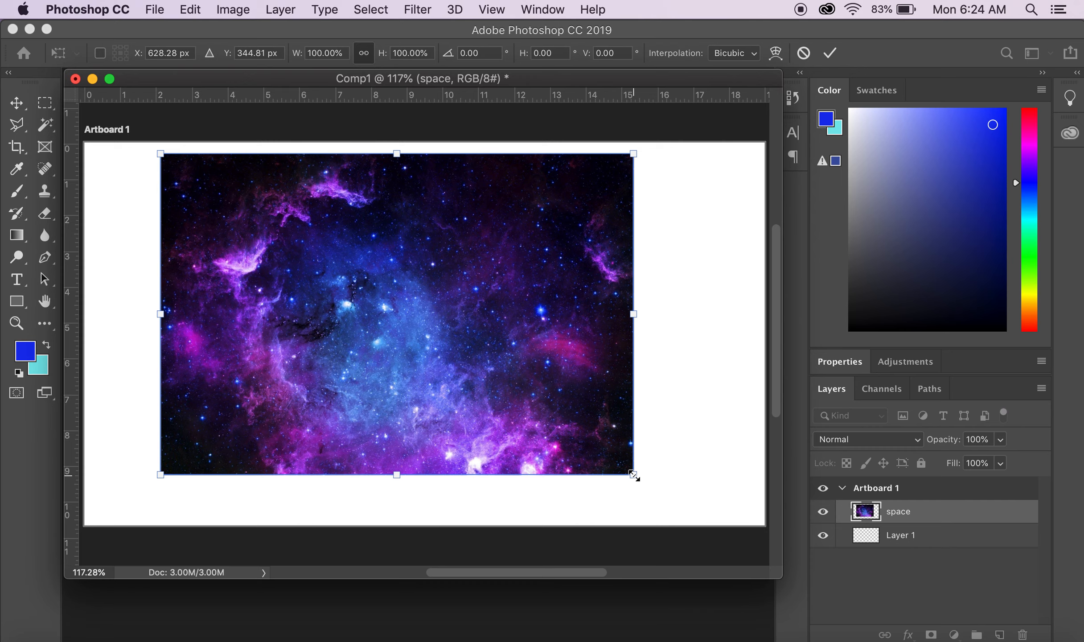
drag(632, 475, 742, 551)
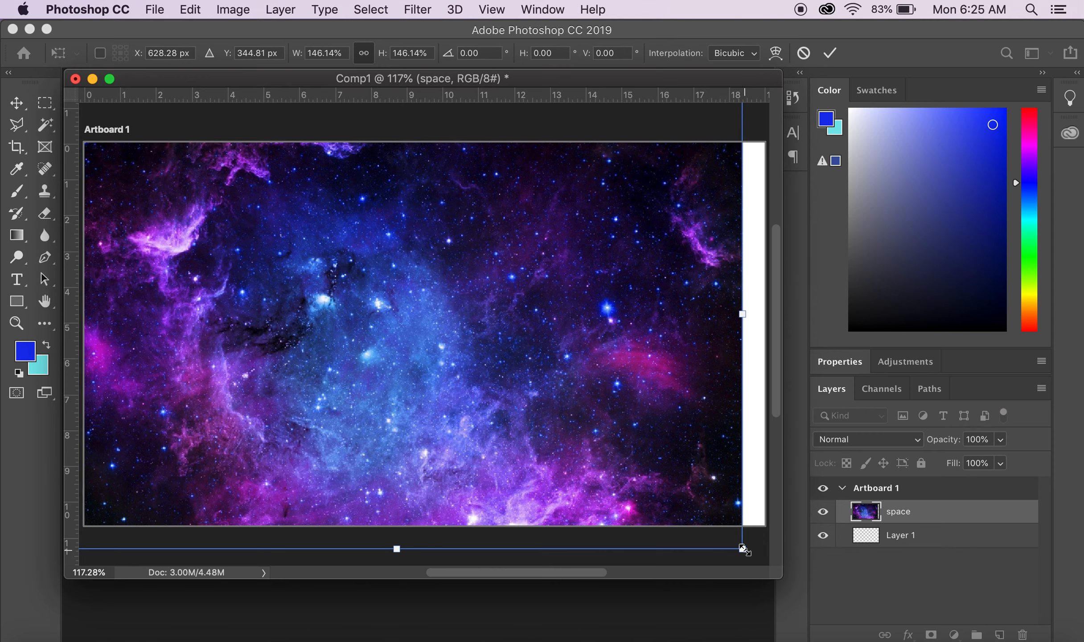
drag(742, 549, 696, 491)
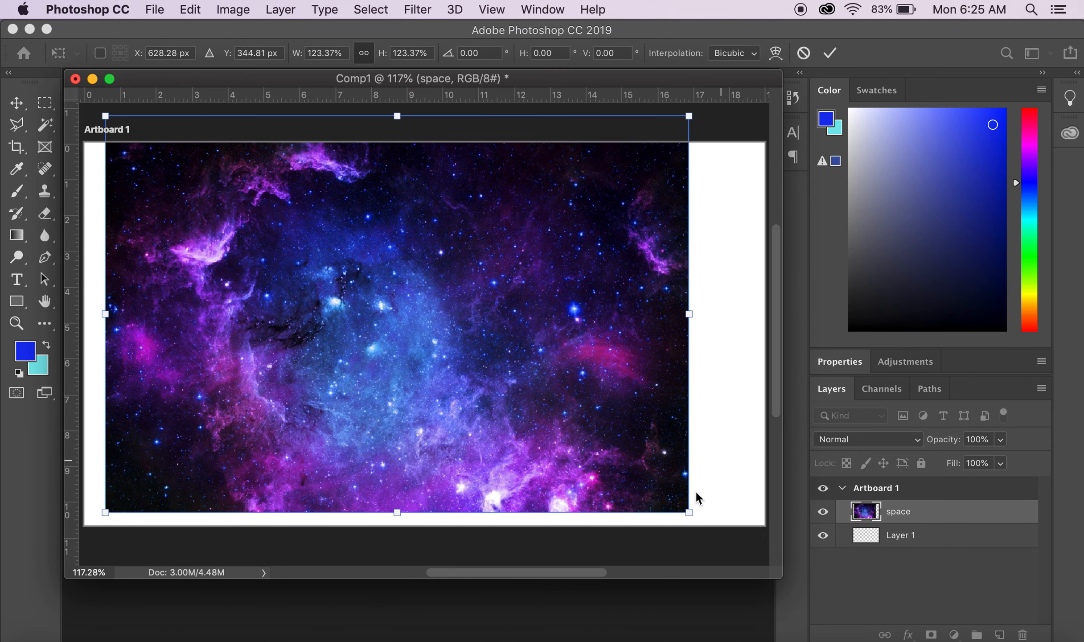
click(365, 55)
drag(687, 511, 750, 473)
drag(707, 326, 761, 326)
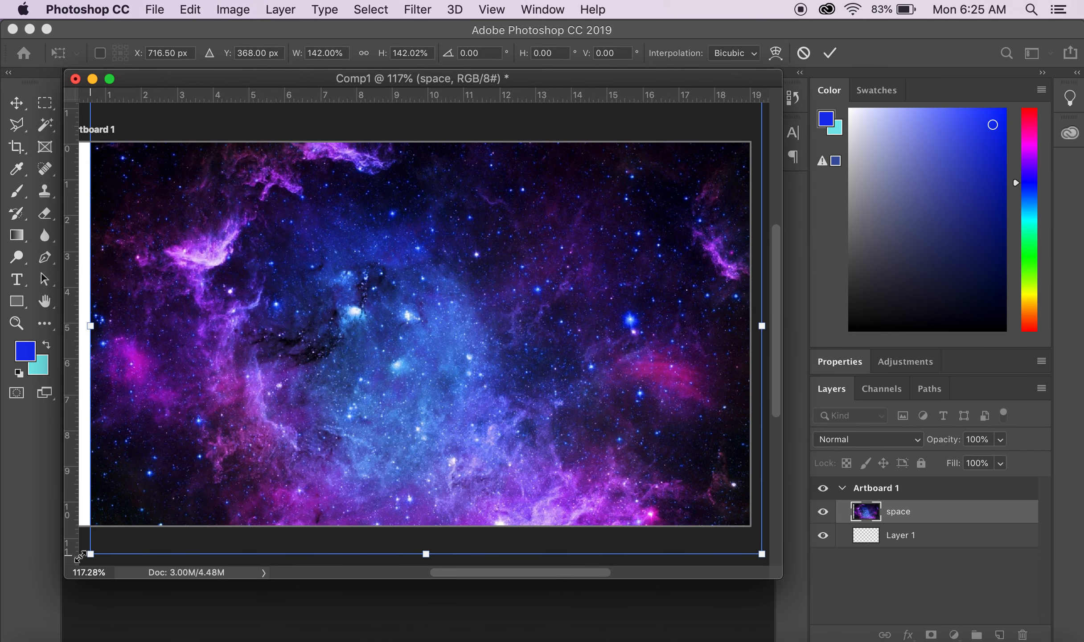
drag(81, 556, 79, 562)
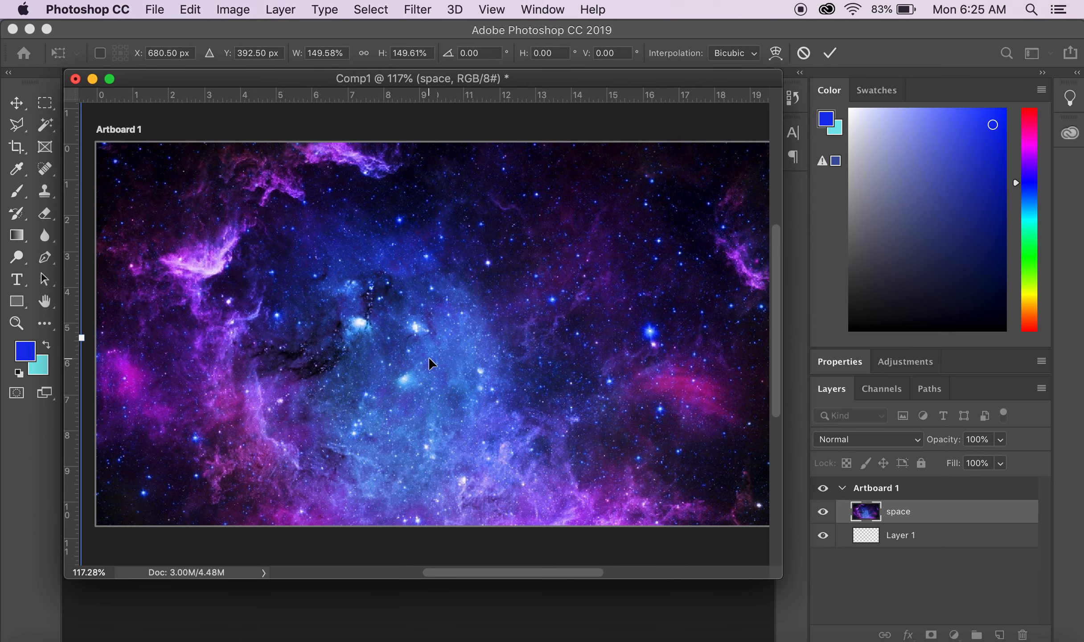
key(Return)
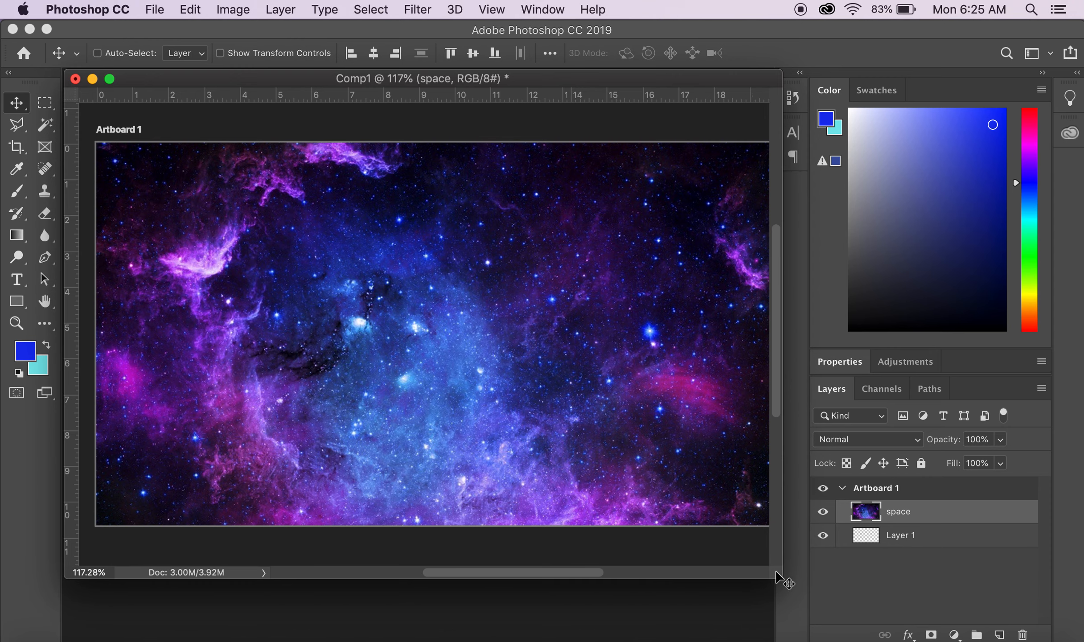
drag(791, 575, 797, 582)
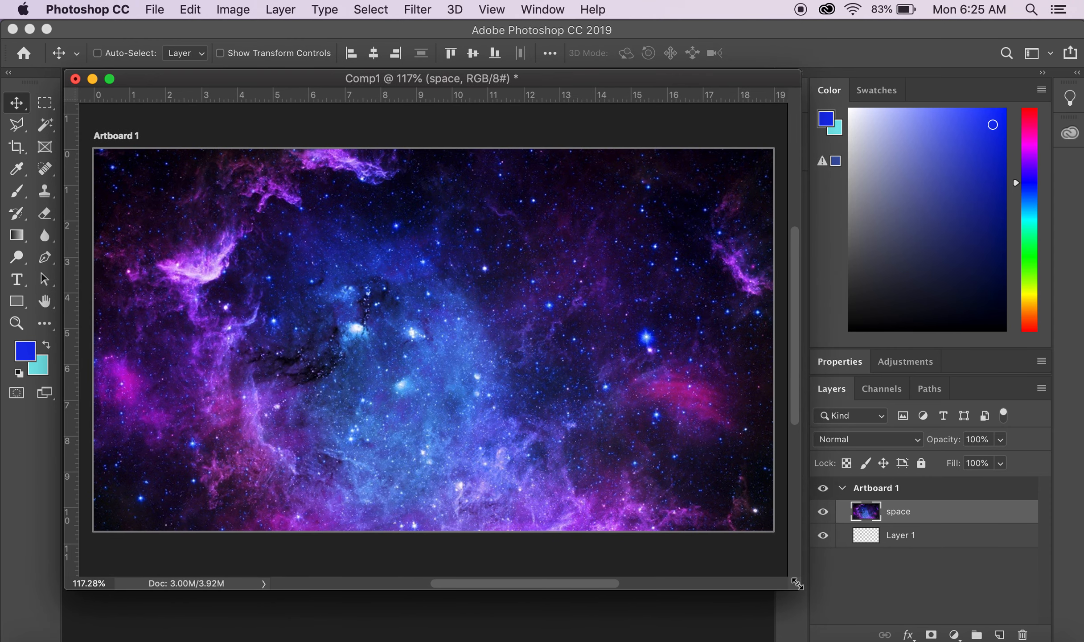